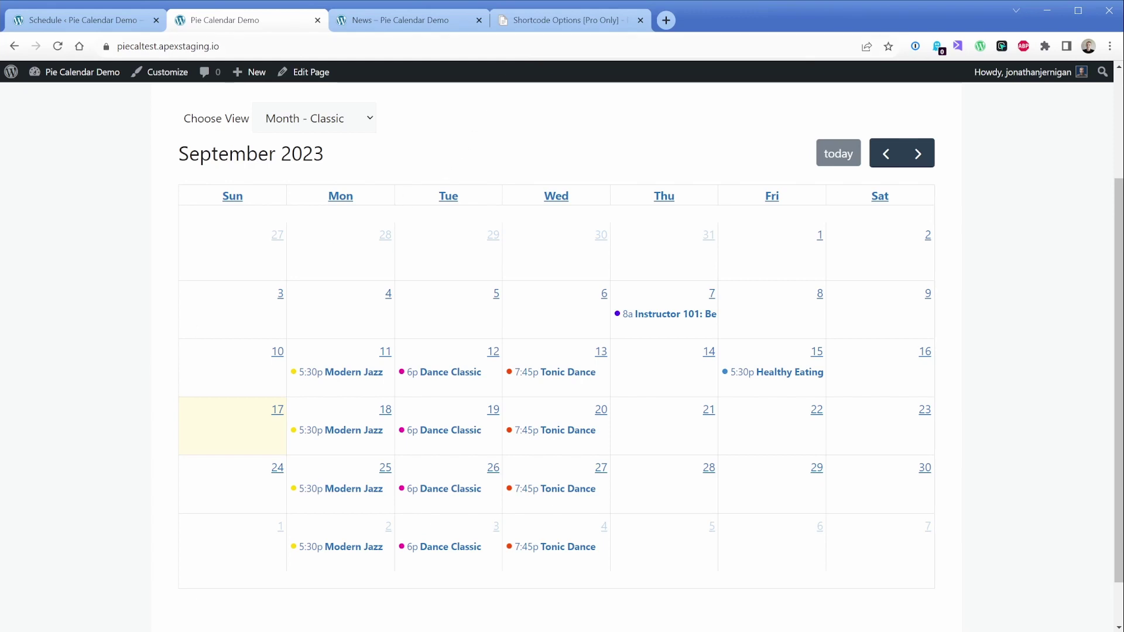
Open the Shortcode Options [Pro Only] docs and highlight the terms attribute example
{"action": "left_click", "coordinate": [536, 24]}
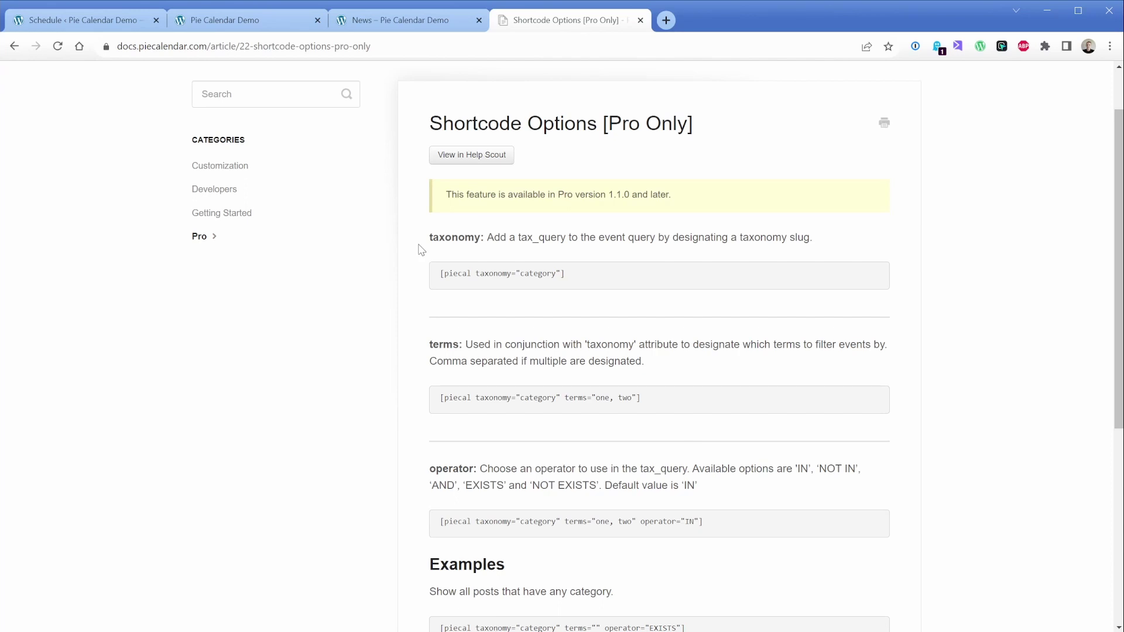
{"action": "left_click_drag", "start_coordinate": [500, 279], "coordinate": [534, 275]}
{"action": "left_click_drag", "start_coordinate": [561, 398], "coordinate": [627, 398]}
{"action": "left_click", "coordinate": [665, 401]}
Compare the News page calendar with the unfiltered home page calendar, ending on News
{"action": "left_click", "coordinate": [402, 21]}
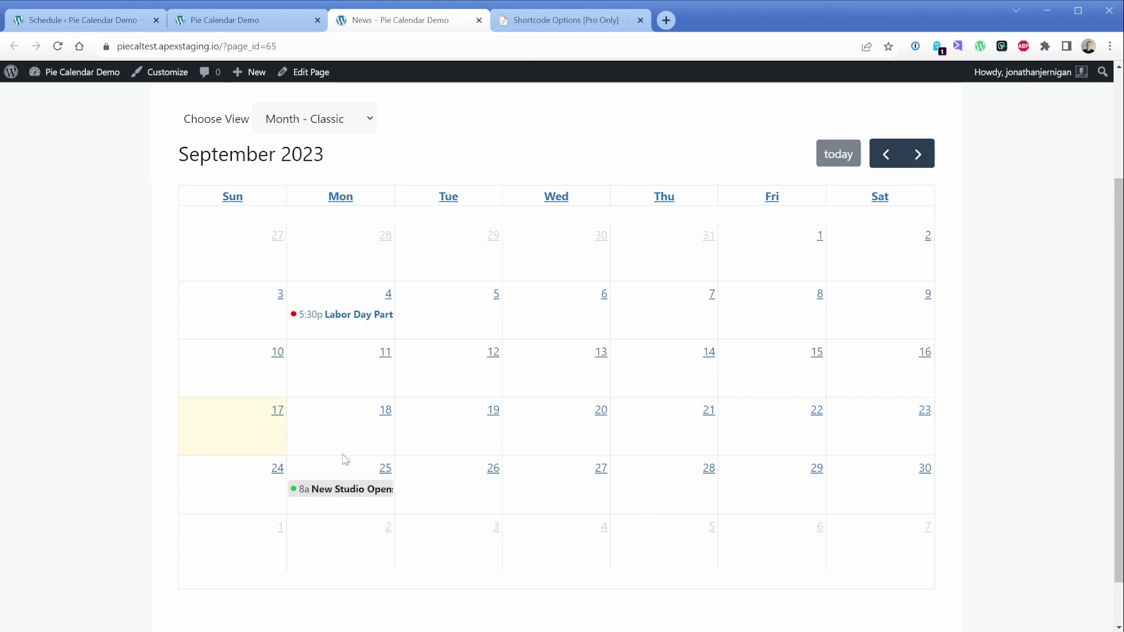
{"action": "left_click", "coordinate": [264, 20]}
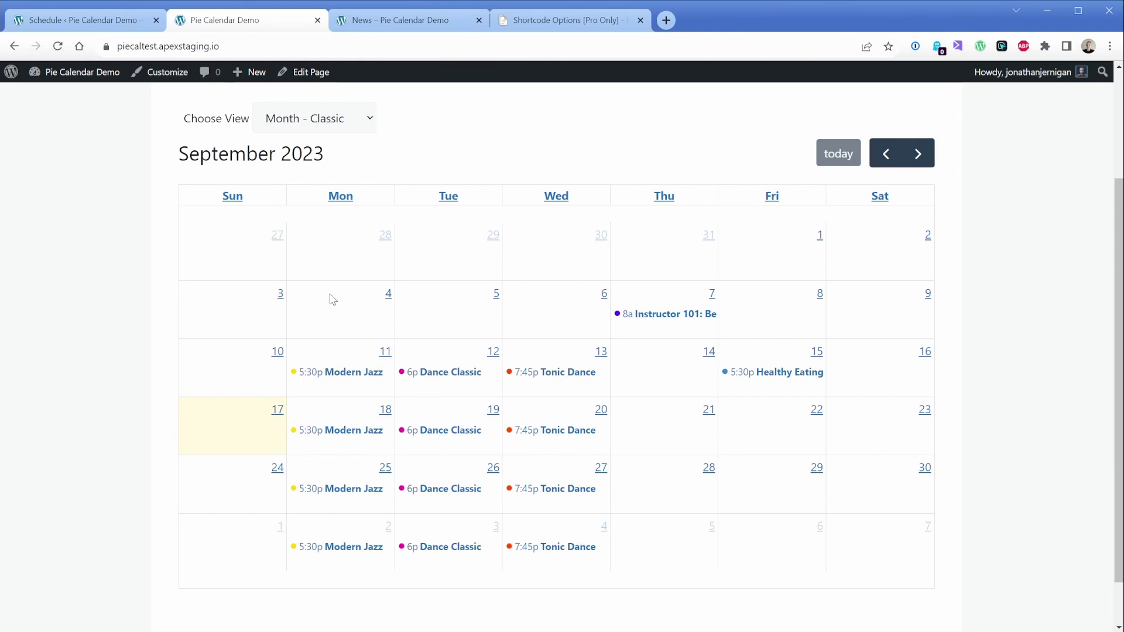
{"action": "left_click", "coordinate": [386, 21]}
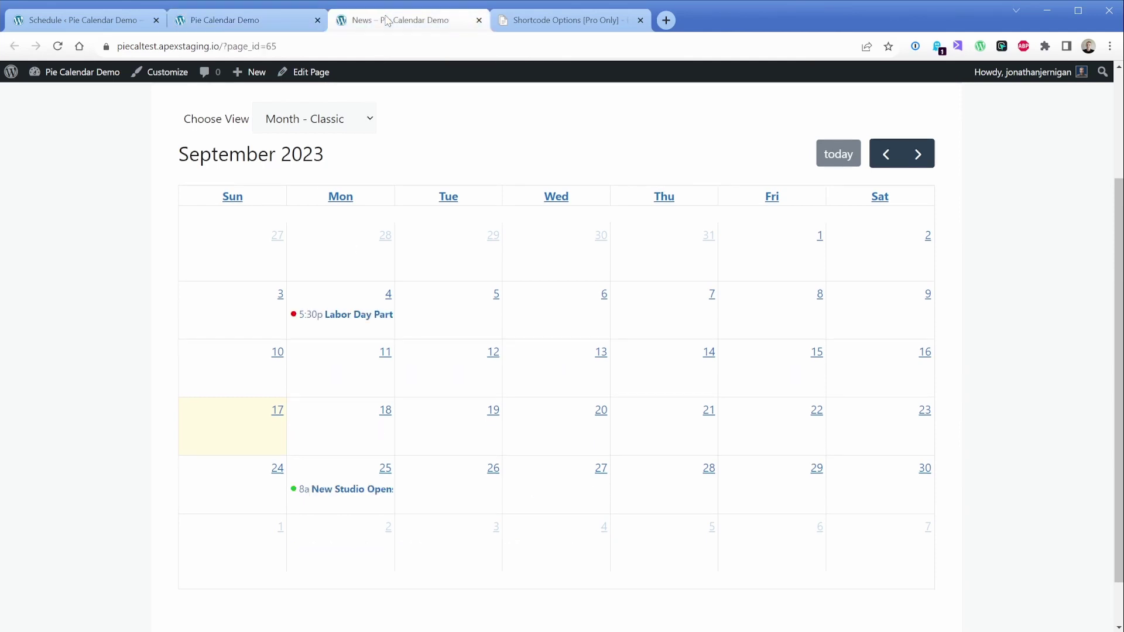
Open the News page editor and inspect its shortcode's taxonomy="category" and terms="news" values
{"action": "left_click", "coordinate": [313, 75]}
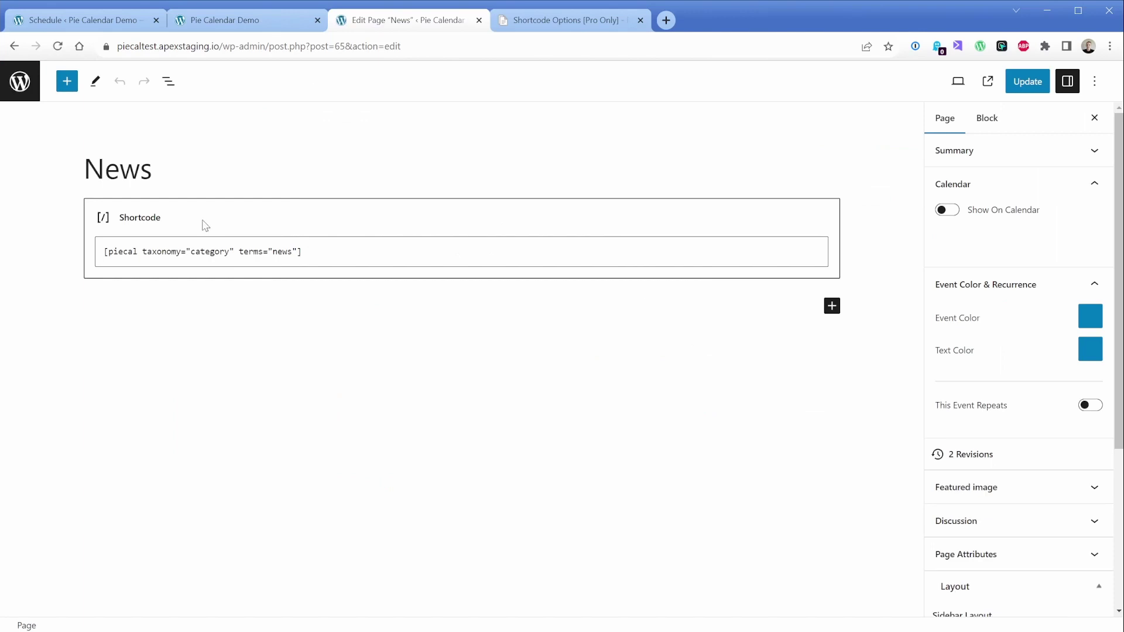
{"action": "left_click_drag", "start_coordinate": [143, 251], "coordinate": [234, 251]}
{"action": "double_click", "coordinate": [210, 251]}
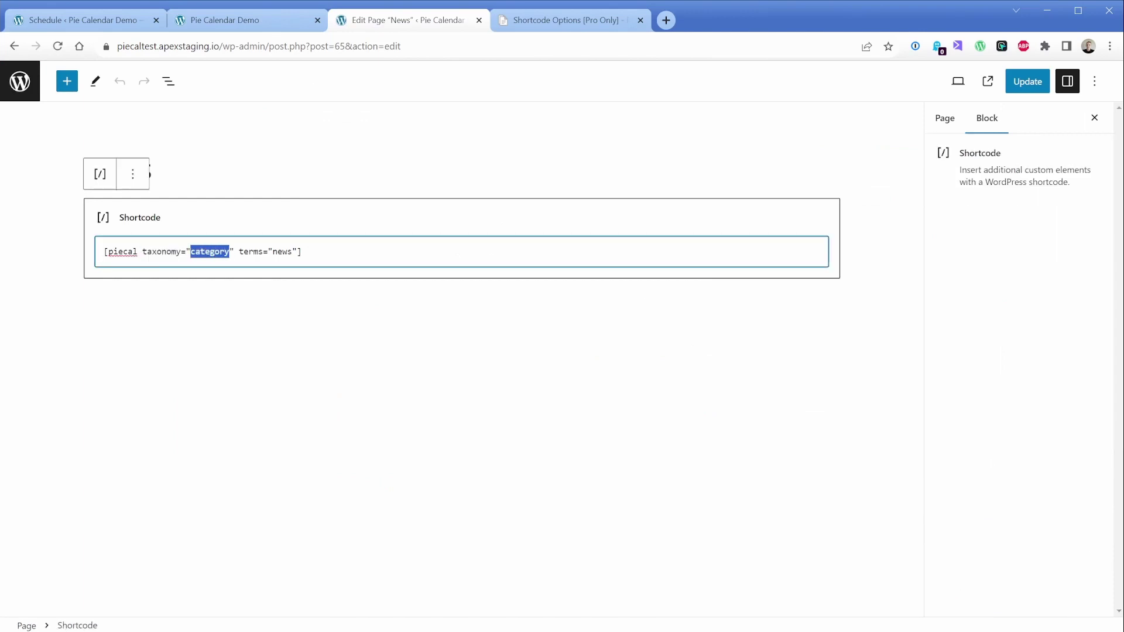
{"action": "left_click_drag", "start_coordinate": [237, 251], "coordinate": [297, 251]}
{"action": "left_click", "coordinate": [302, 251]}
{"action": "double_click", "coordinate": [205, 251]}
{"action": "double_click", "coordinate": [282, 251]}
{"action": "left_click", "coordinate": [301, 251]}
Review All Posts, view the published News page, then return to the full home calendar
{"action": "left_click", "coordinate": [126, 20]}
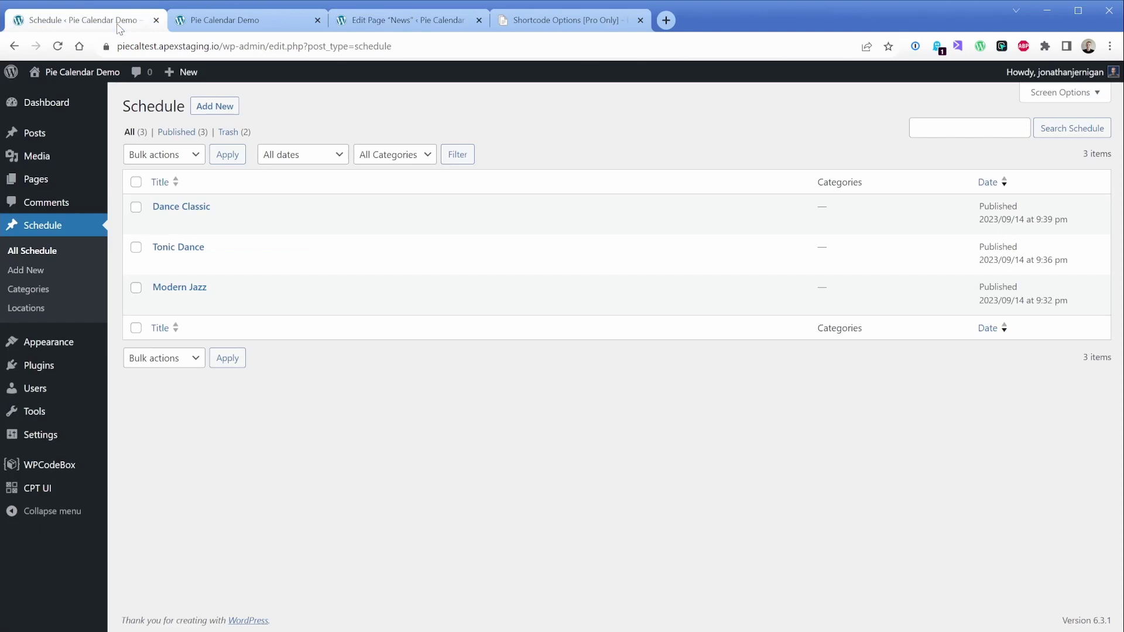
{"action": "left_click", "coordinate": [57, 134]}
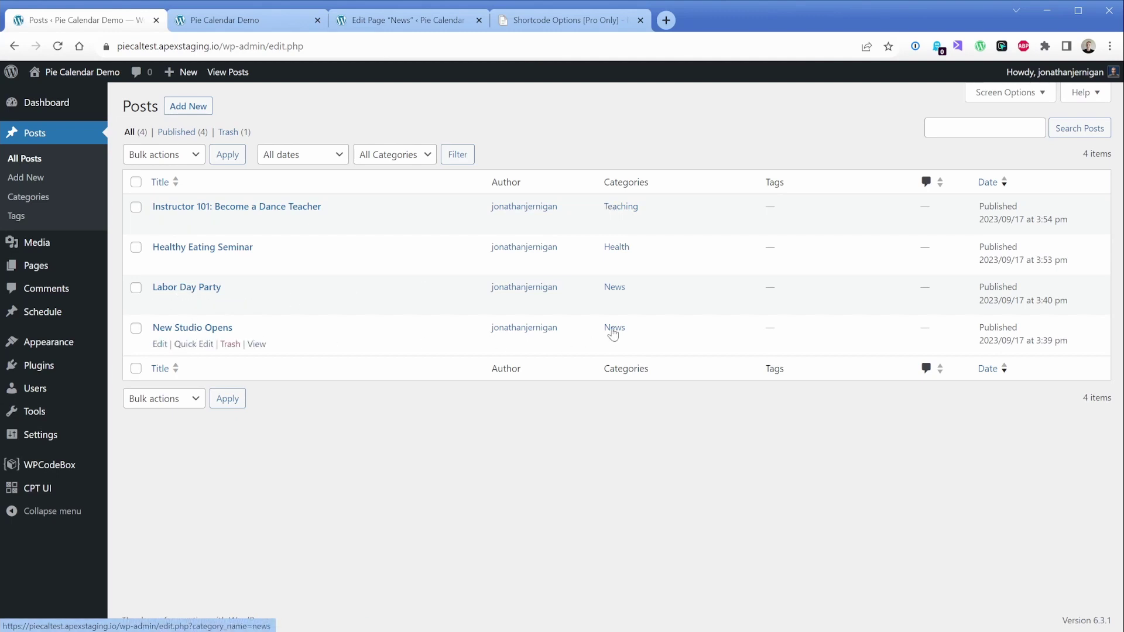
{"action": "left_click", "coordinate": [408, 20]}
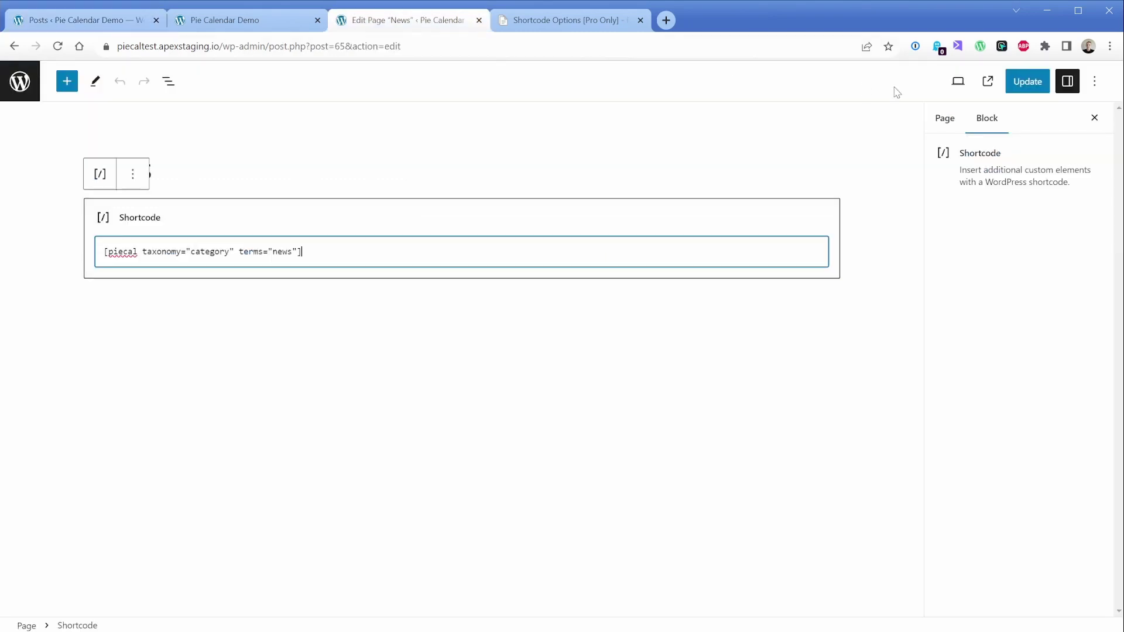
{"action": "left_click", "coordinate": [987, 82]}
{"action": "scroll", "coordinate": [485, 291], "scroll_direction": "down", "scroll_amount": 3}
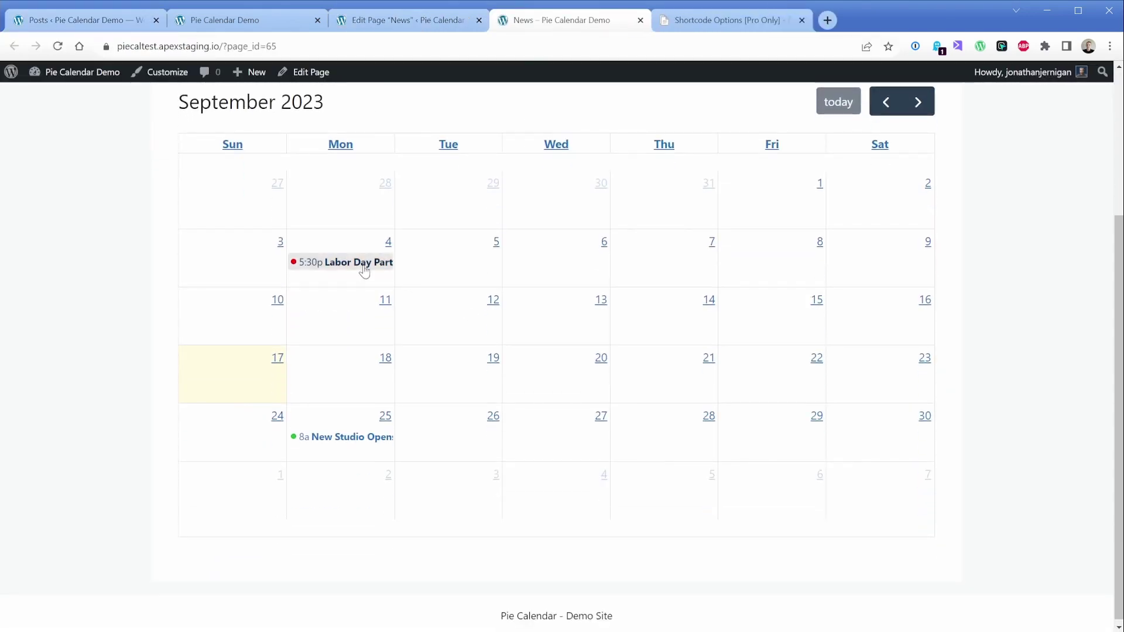
{"action": "left_click", "coordinate": [271, 28]}
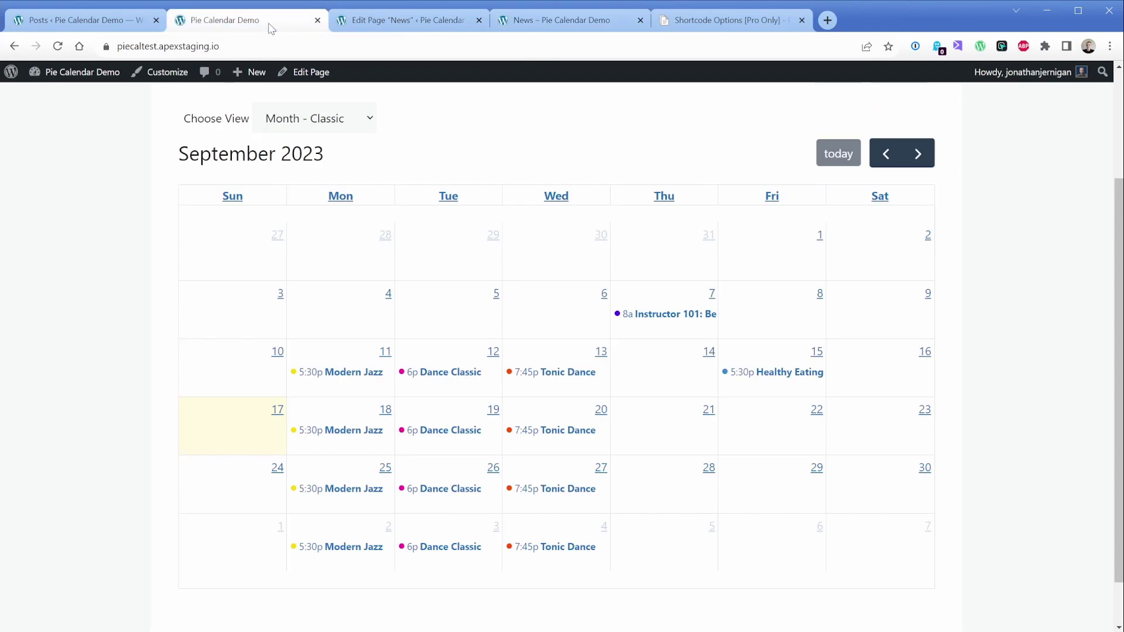
Open the Home page editor and inspect its shortcode's terms="news" operator="NOT IN" filter
{"action": "left_click", "coordinate": [305, 72]}
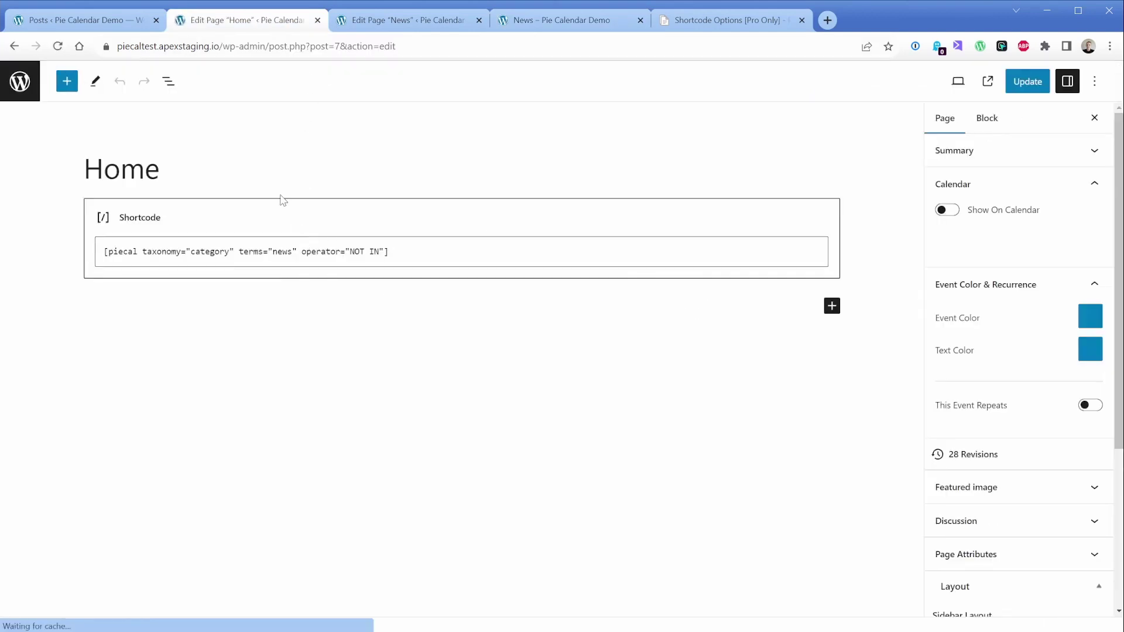
{"action": "left_click_drag", "start_coordinate": [143, 251], "coordinate": [385, 251]}
{"action": "left_click", "coordinate": [389, 251]}
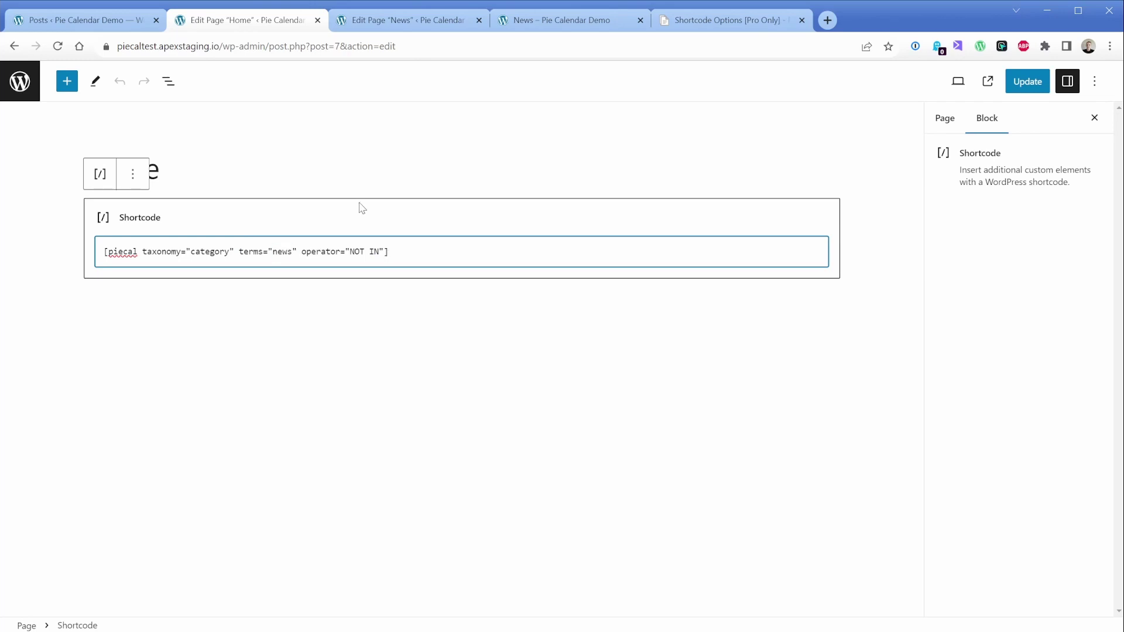
Review the post Categories and Schedule Locations (Studio A, Studio B) lists, then return to the Pro docs
{"action": "left_click", "coordinate": [111, 20]}
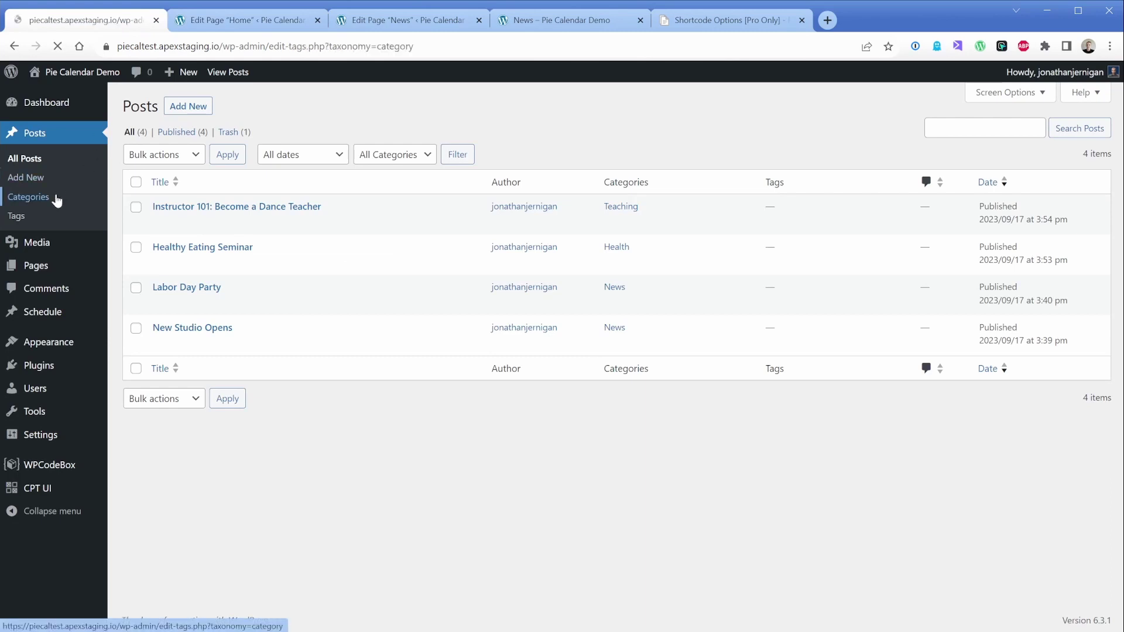
{"action": "left_click", "coordinate": [56, 197]}
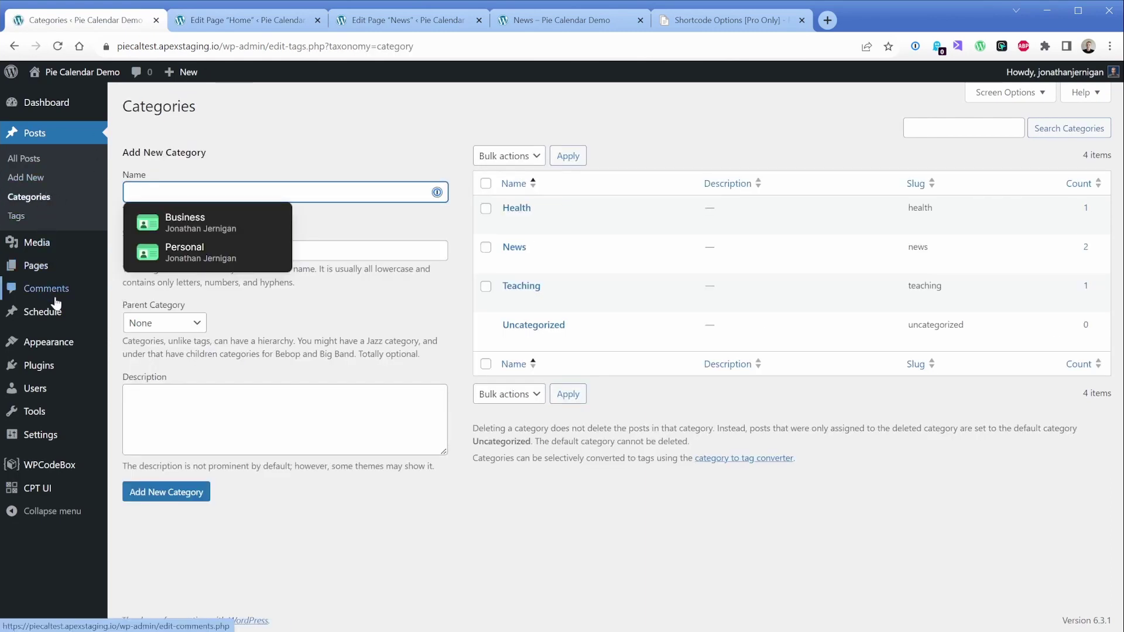
{"action": "mouse_move", "coordinate": [54, 316]}
{"action": "left_click", "coordinate": [133, 374]}
{"action": "left_click", "coordinate": [537, 366]}
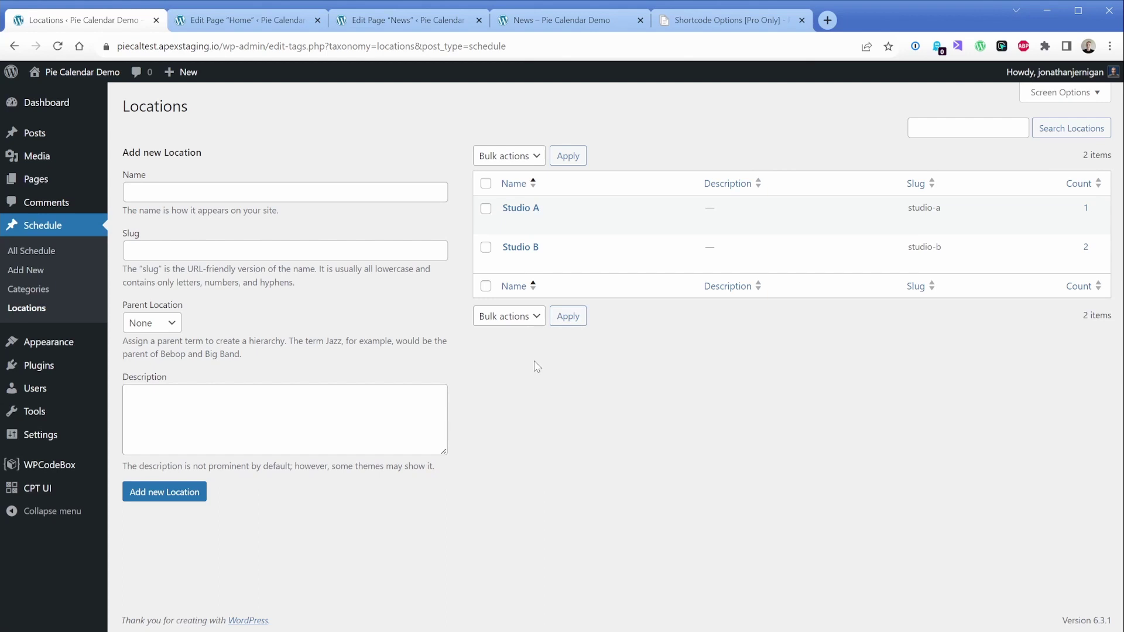
{"action": "left_click", "coordinate": [725, 20]}
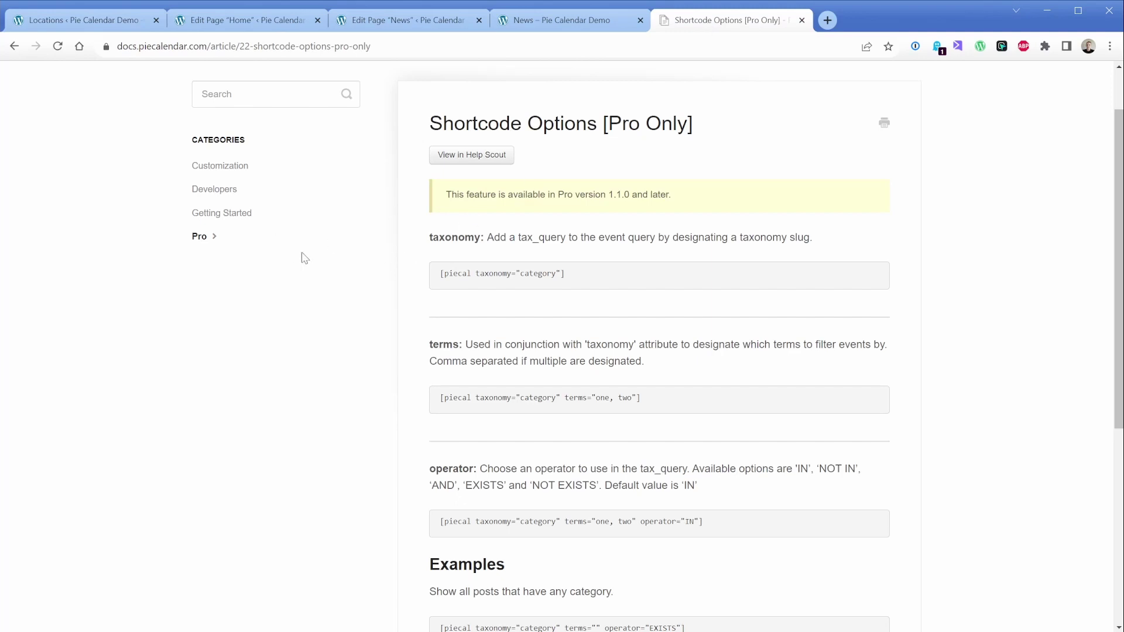
From the docs home, open the free Shortcode Options article and find the [piecal type="event"] example
{"action": "scroll", "coordinate": [310, 263], "scroll_direction": "up", "scroll_amount": 2}
{"action": "left_click", "coordinate": [284, 111]}
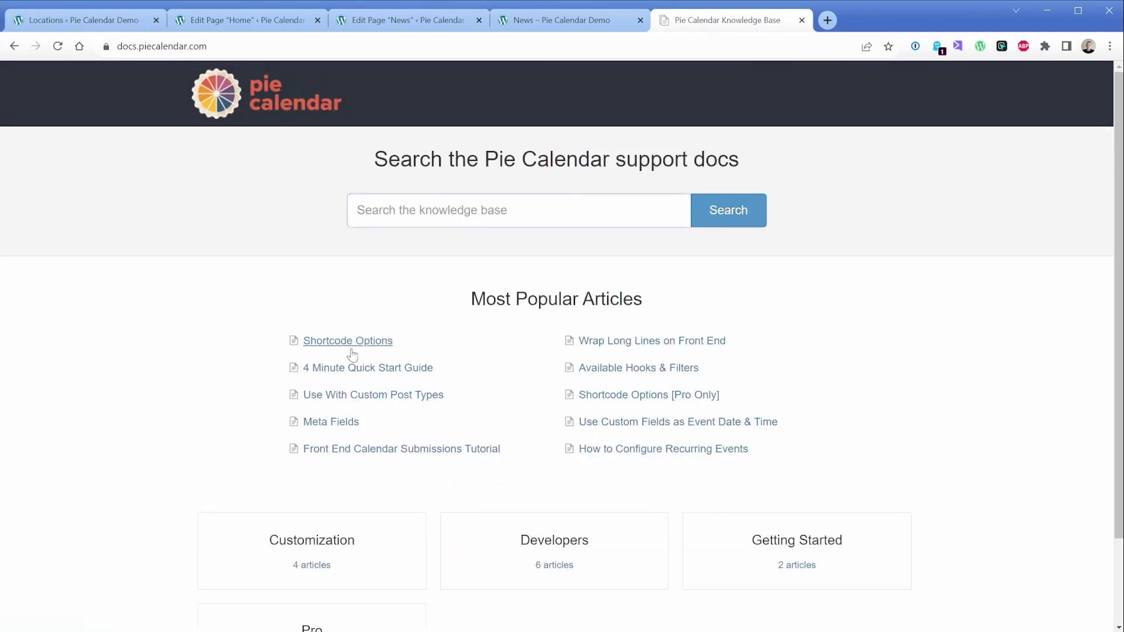
{"action": "left_click", "coordinate": [353, 350]}
{"action": "scroll", "coordinate": [420, 396], "scroll_direction": "down", "scroll_amount": 6}
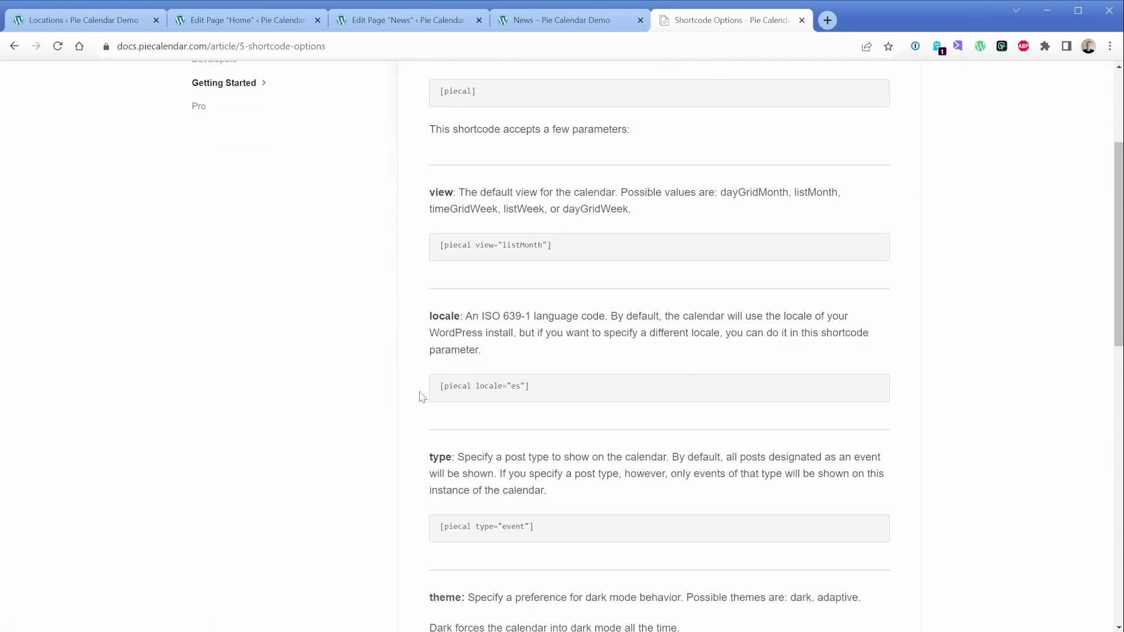
{"action": "scroll", "coordinate": [420, 396], "scroll_direction": "down", "scroll_amount": 1}
{"action": "left_click_drag", "start_coordinate": [440, 319], "coordinate": [546, 327]}
{"action": "left_click", "coordinate": [546, 326]}
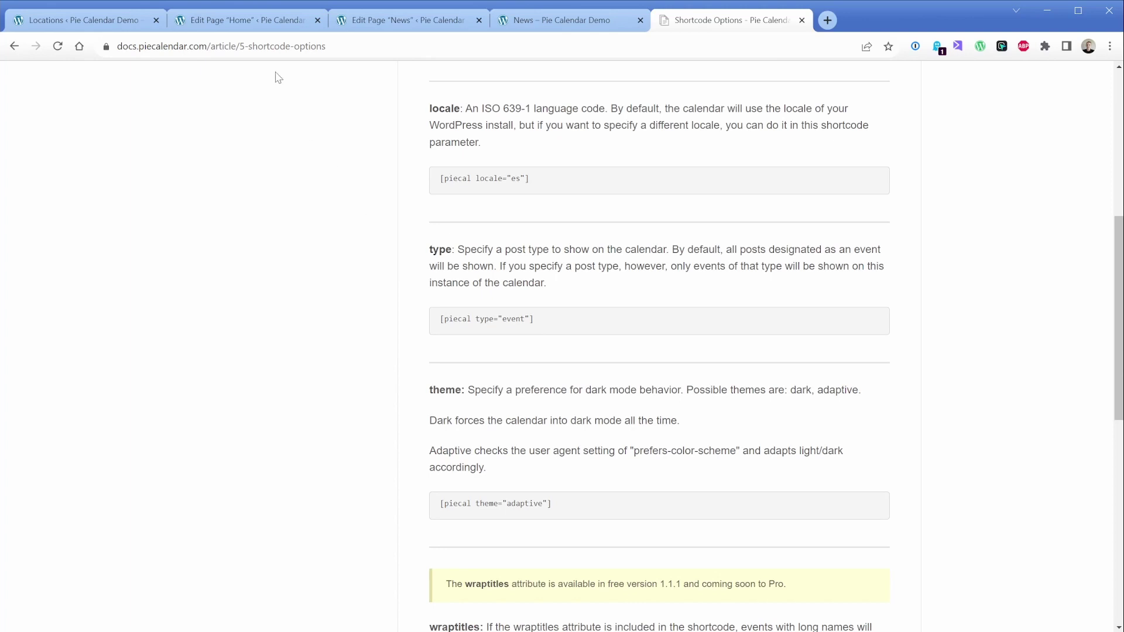
Add type="schedule" to the Home shortcode and check the location slugs
{"action": "left_click", "coordinate": [258, 21]}
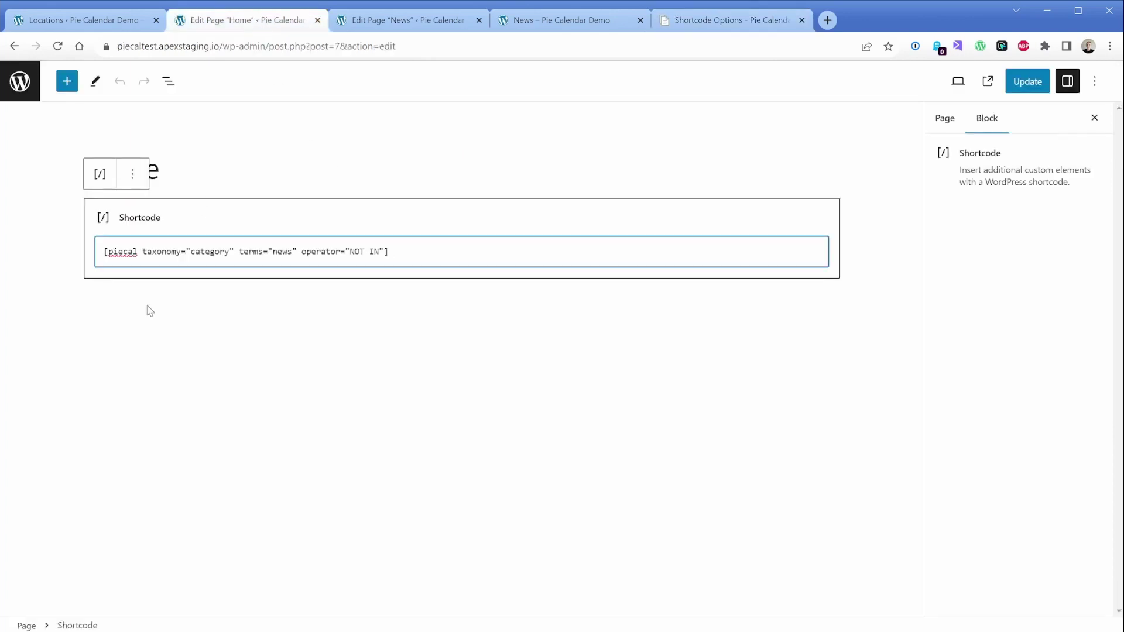
{"action": "type", "text": "type=\""}
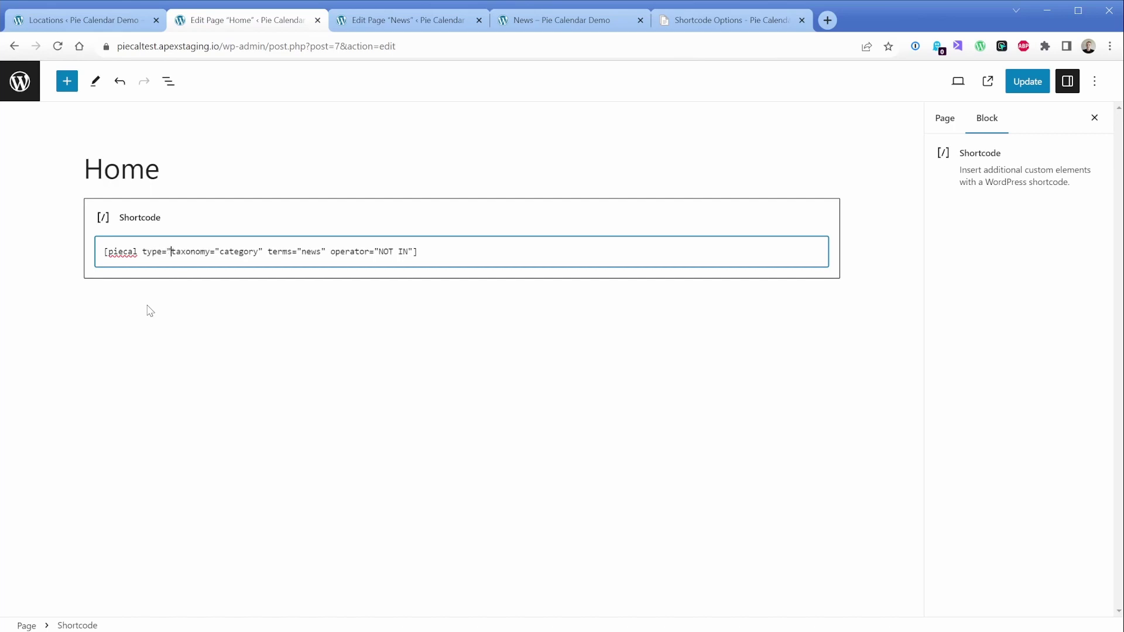
{"action": "type", "text": "schedule\""}
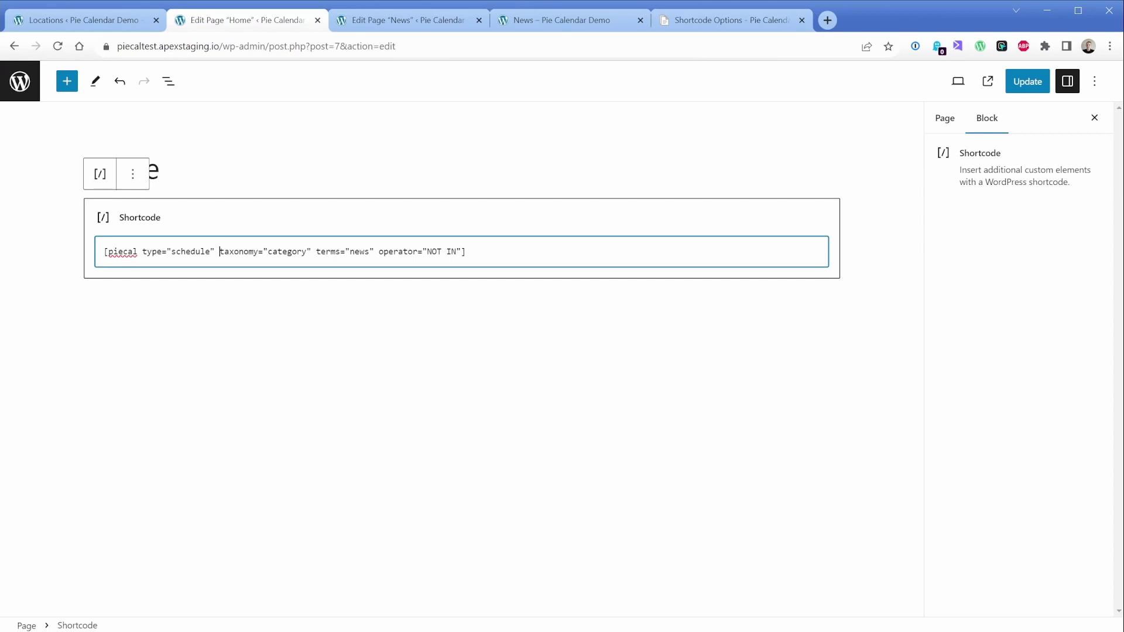
{"action": "left_click", "coordinate": [118, 24]}
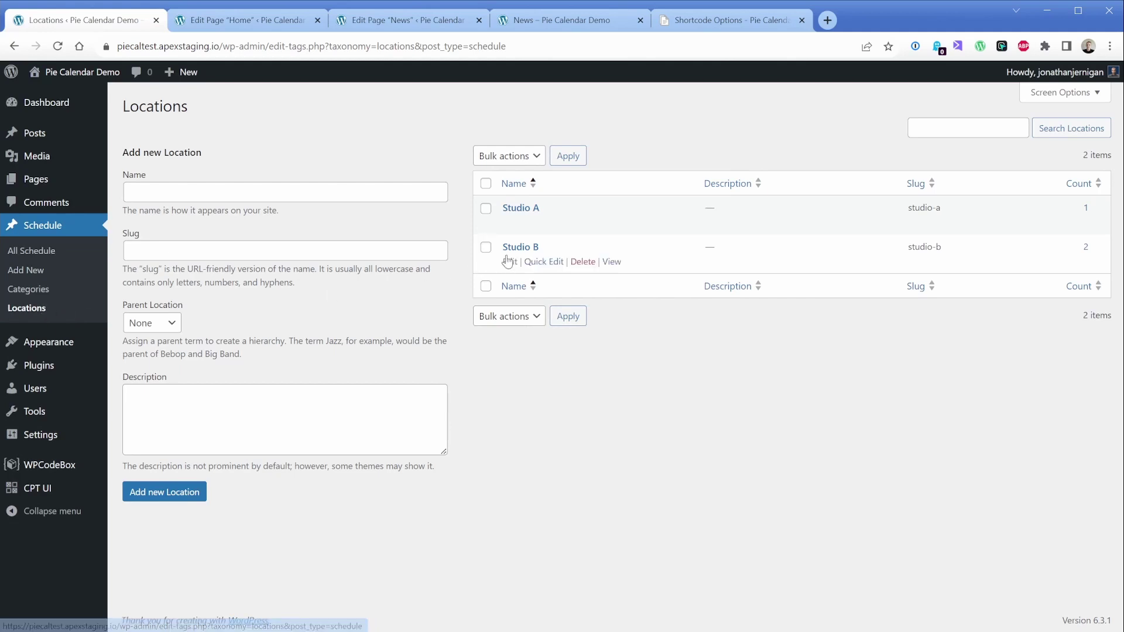
{"action": "left_click", "coordinate": [246, 20]}
Set taxonomy to "locations", terms to "studio-b", and remove operator="NOT IN"
{"action": "double_click", "coordinate": [287, 251]}
{"action": "key", "text": "BackSpace"}
{"action": "type", "text": "locations"}
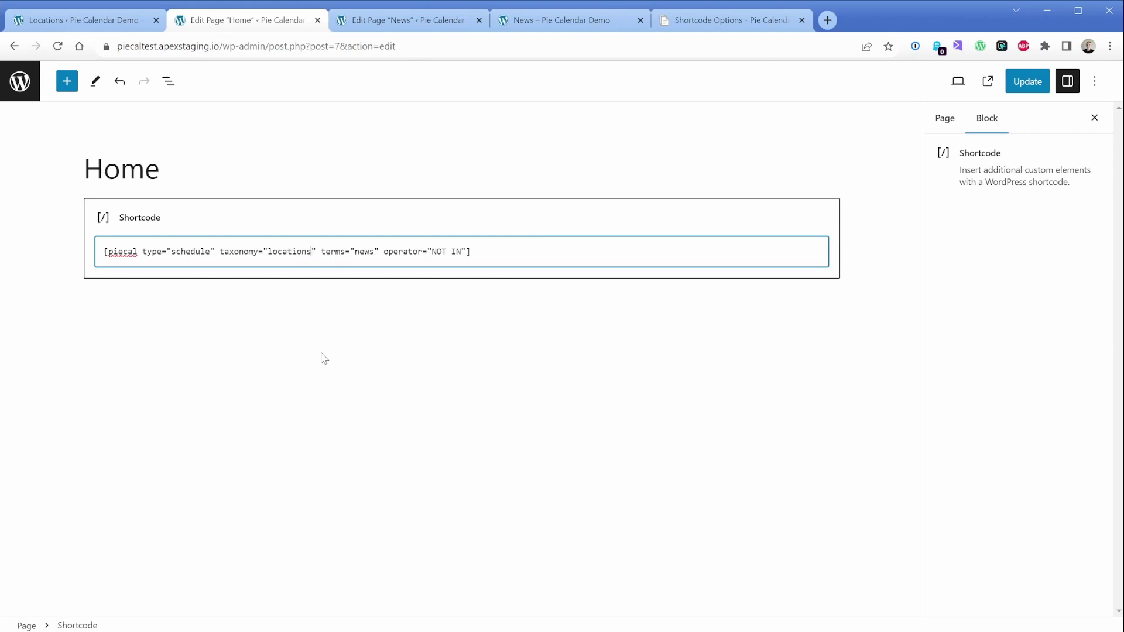
{"action": "double_click", "coordinate": [364, 251]}
{"action": "type", "text": "studio-b"}
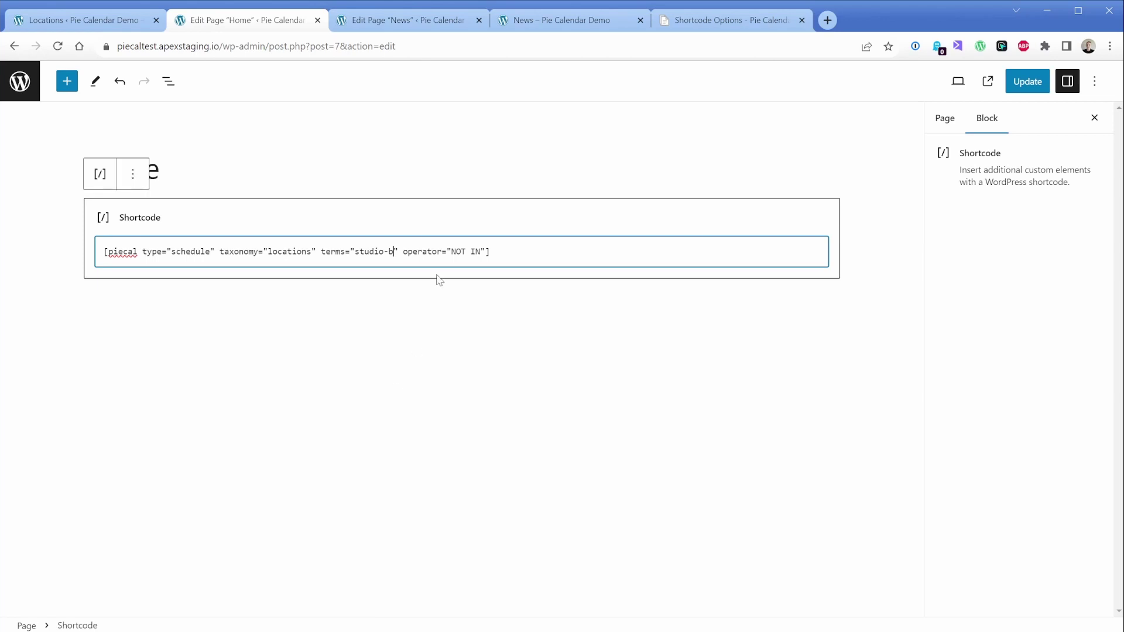
{"action": "left_click_drag", "start_coordinate": [403, 252], "coordinate": [486, 252]}
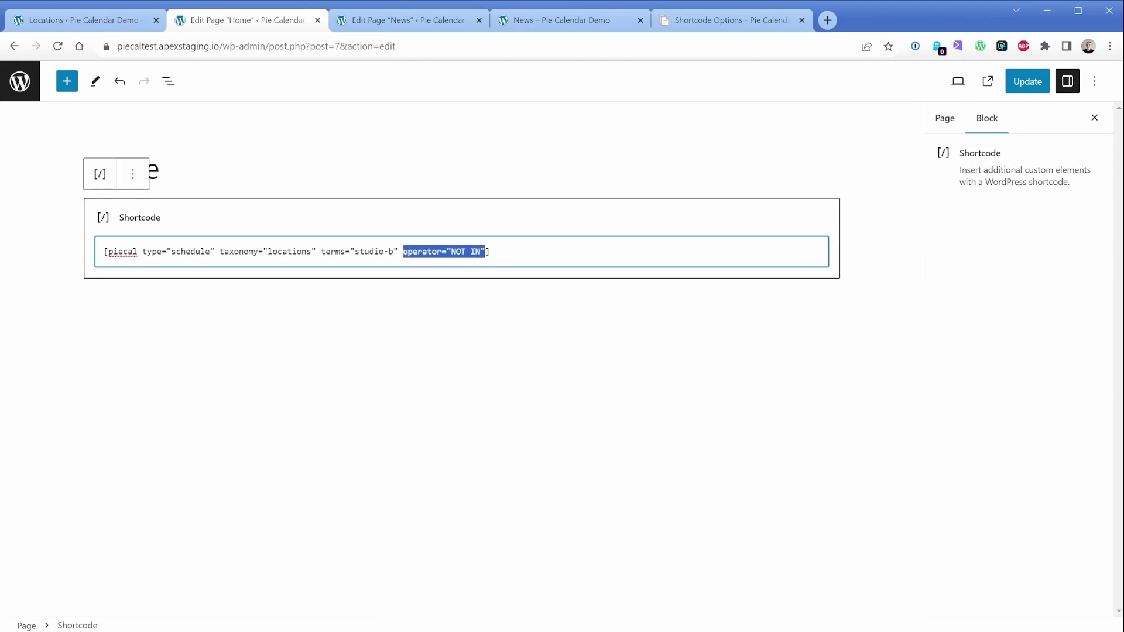
{"action": "key", "text": "BackSpace"}
{"action": "key", "text": "BackSpace"}
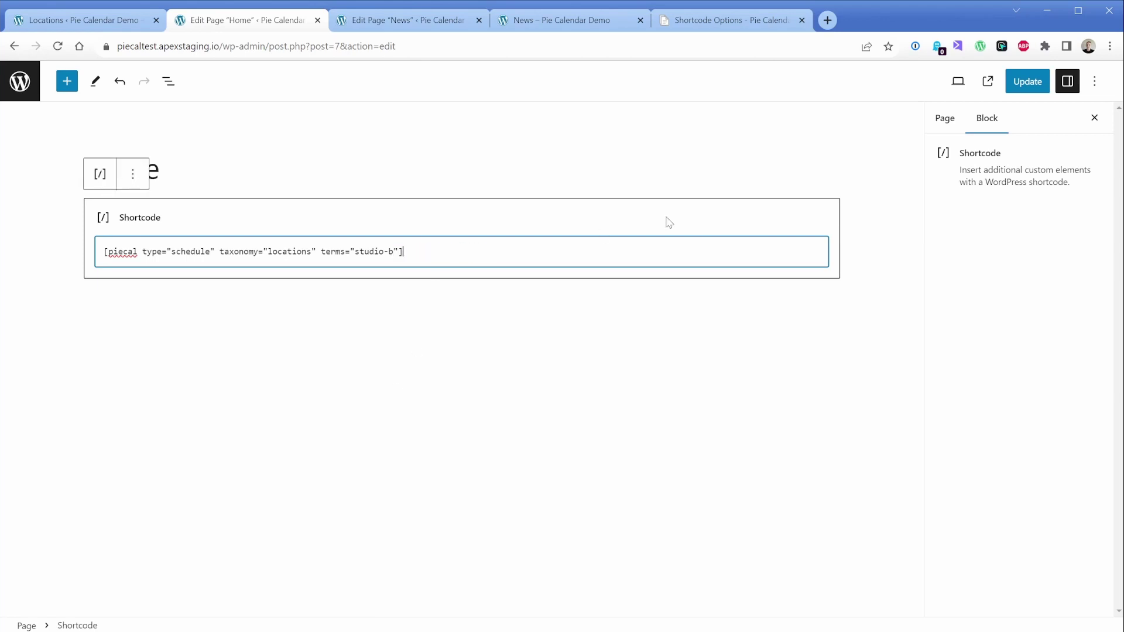
Update the Home page and view its calendar showing only Modern Jazz and Tonic Dance
{"action": "left_click", "coordinate": [1028, 82]}
{"action": "left_click", "coordinate": [124, 590]}
{"action": "scroll", "coordinate": [126, 324], "scroll_direction": "down", "scroll_amount": 3}
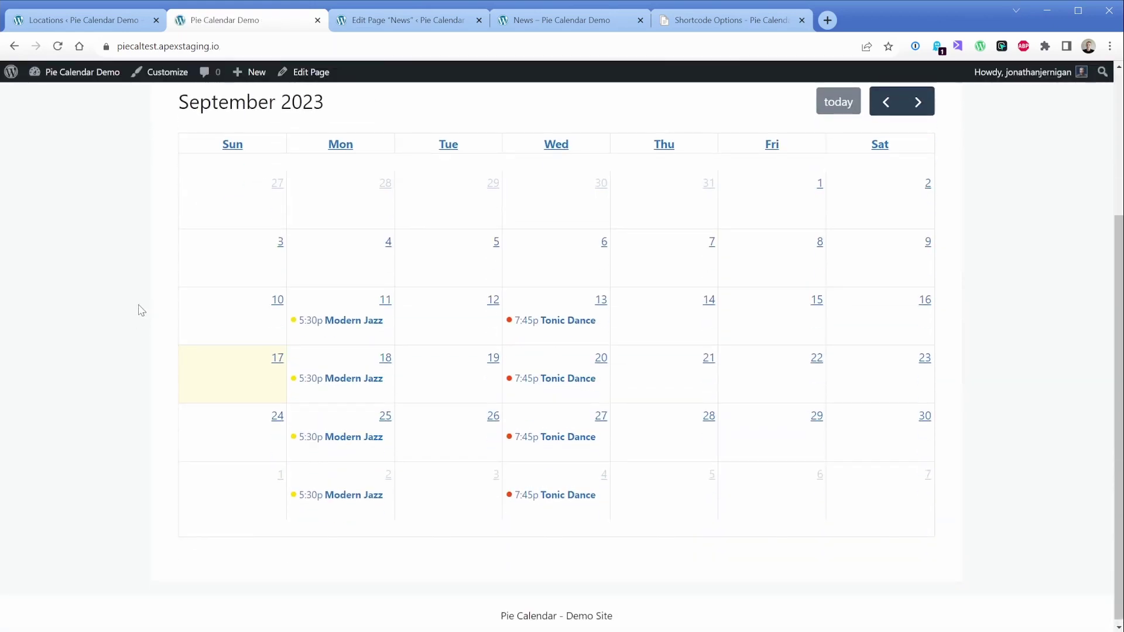
{"action": "scroll", "coordinate": [140, 311], "scroll_direction": "up", "scroll_amount": 1}
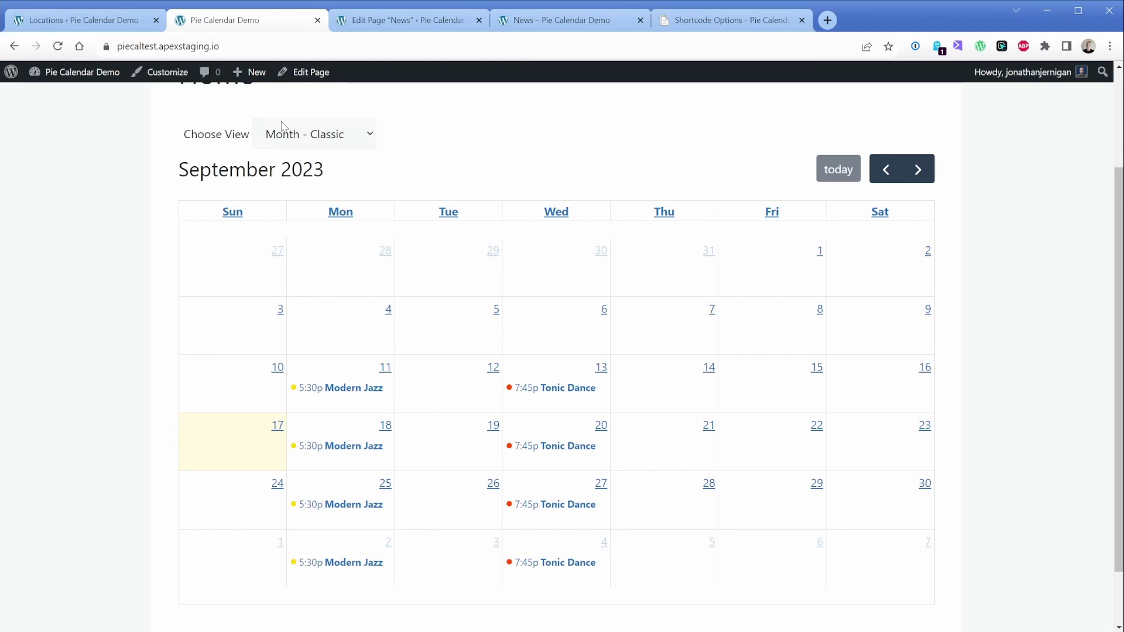
Reopen the Home editor and change type to "post" and taxonomy to "category"
{"action": "left_click", "coordinate": [305, 80]}
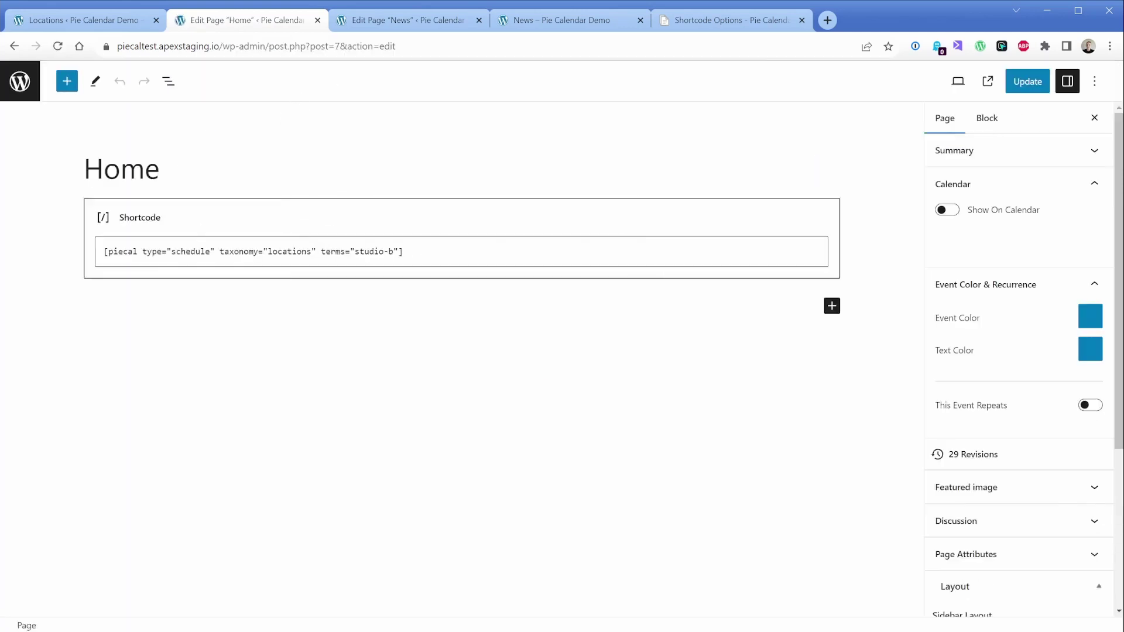
{"action": "left_click_drag", "start_coordinate": [142, 251], "coordinate": [215, 251]}
{"action": "double_click", "coordinate": [289, 251]}
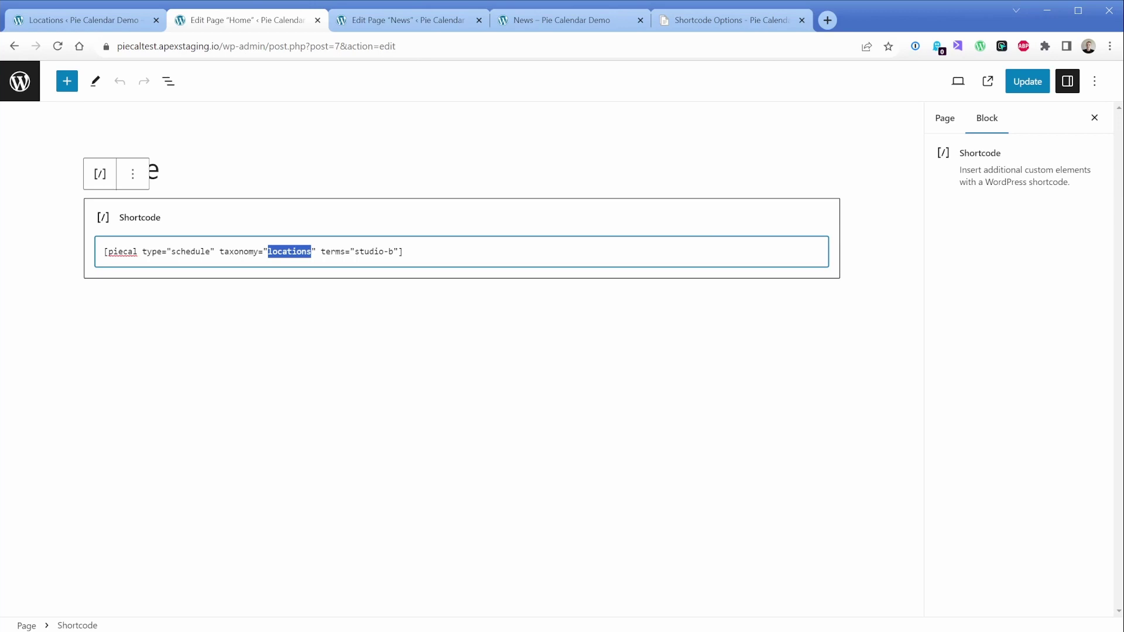
{"action": "double_click", "coordinate": [190, 252]}
{"action": "double_click", "coordinate": [289, 252]}
{"action": "left_click", "coordinate": [370, 251]}
{"action": "left_click", "coordinate": [394, 252]}
{"action": "double_click", "coordinate": [190, 251]}
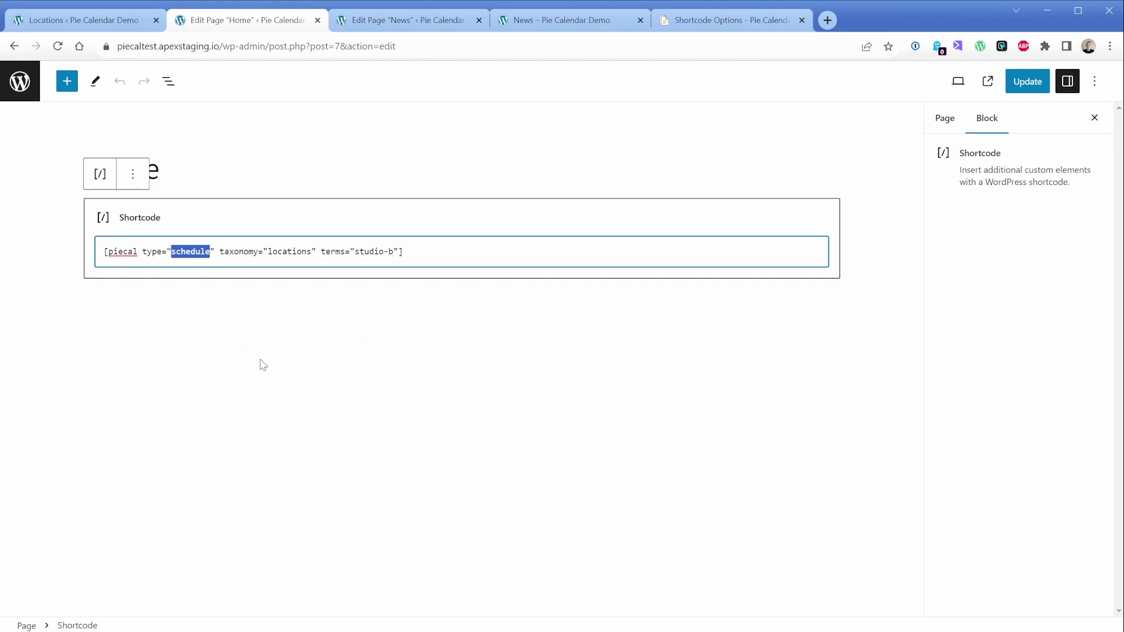
{"action": "type", "text": "post"}
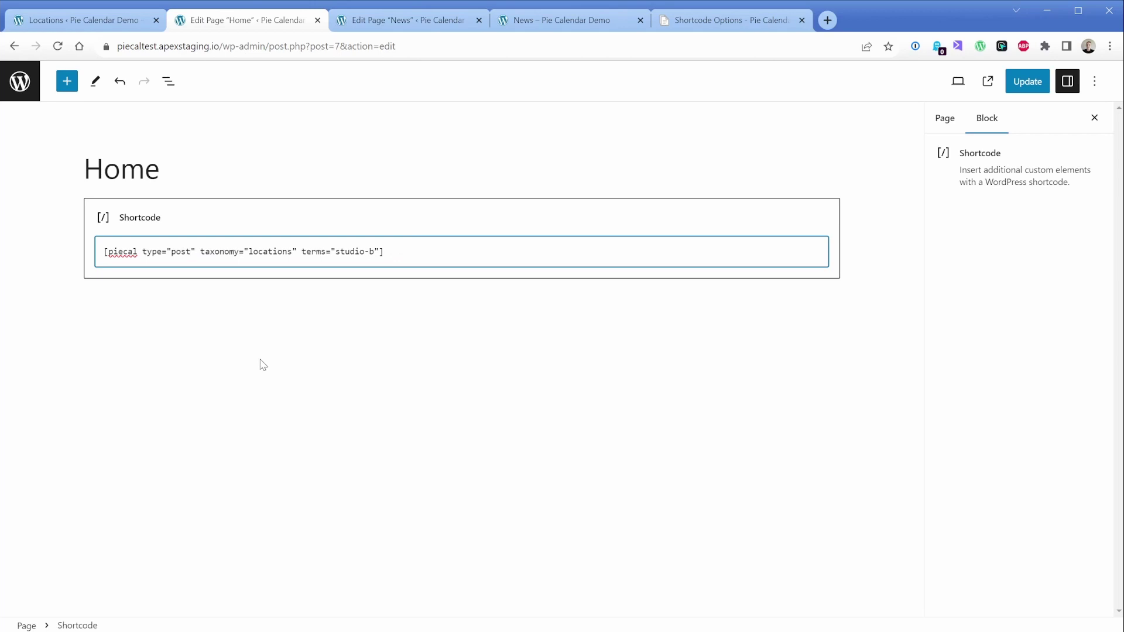
{"action": "double_click", "coordinate": [269, 251]}
{"action": "type", "text": "category"}
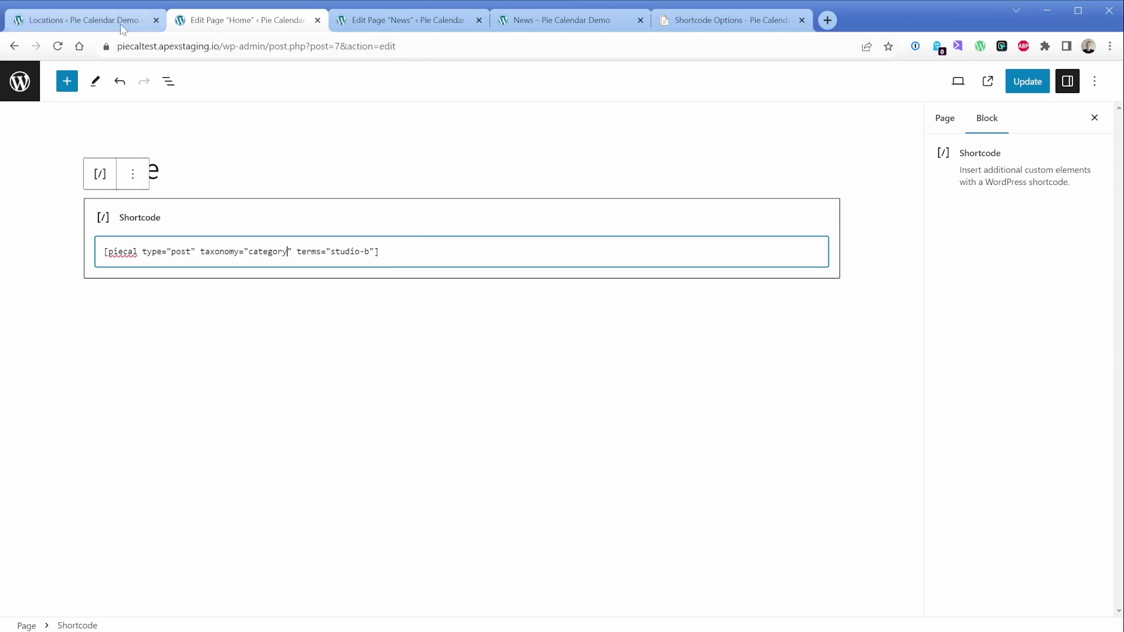
Look up the category slugs, set terms to "health, teaching", and update the page
{"action": "left_click", "coordinate": [82, 20]}
{"action": "left_click", "coordinate": [148, 173]}
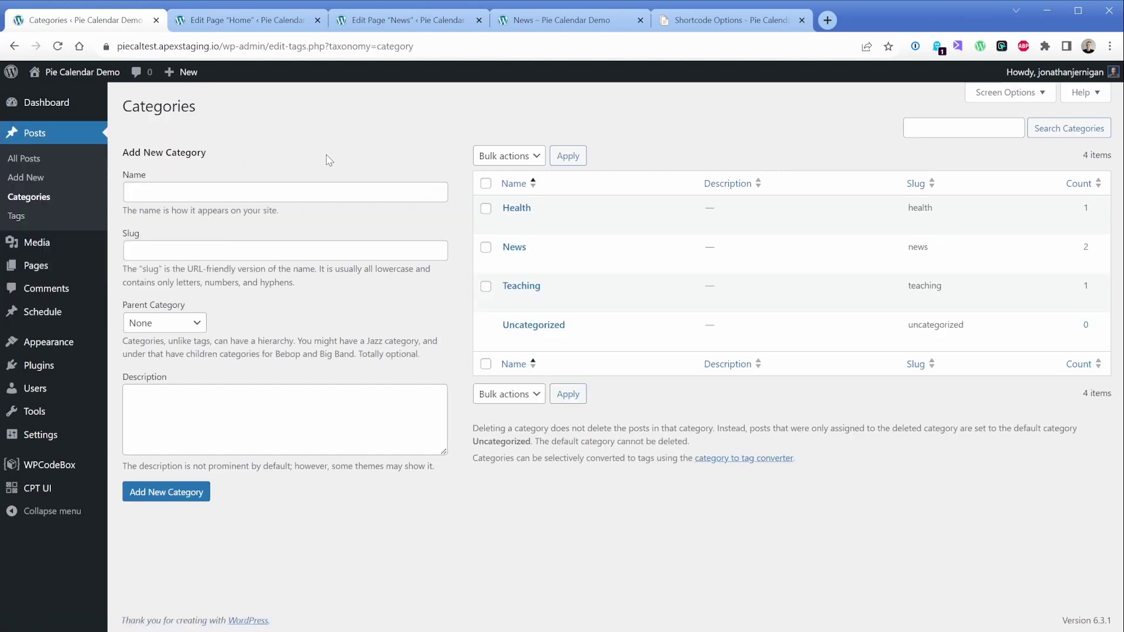
{"action": "mouse_move", "coordinate": [513, 218]}
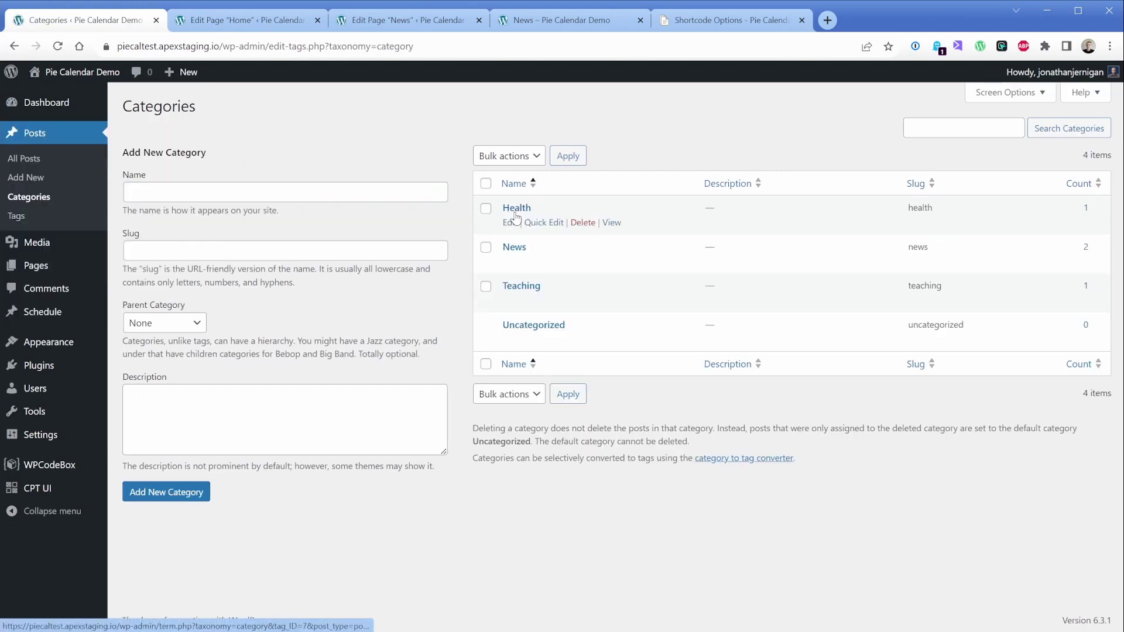
{"action": "mouse_move", "coordinate": [524, 296]}
{"action": "left_click", "coordinate": [246, 20]}
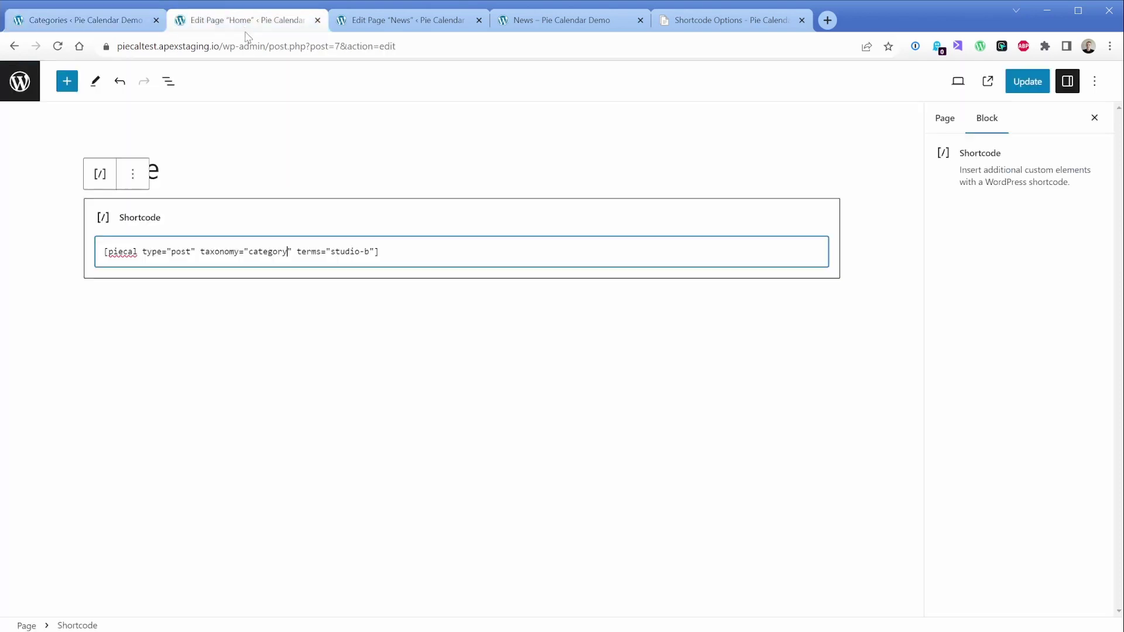
{"action": "left_click_drag", "start_coordinate": [370, 251], "coordinate": [330, 251]}
{"action": "type", "text": "health, teaching"}
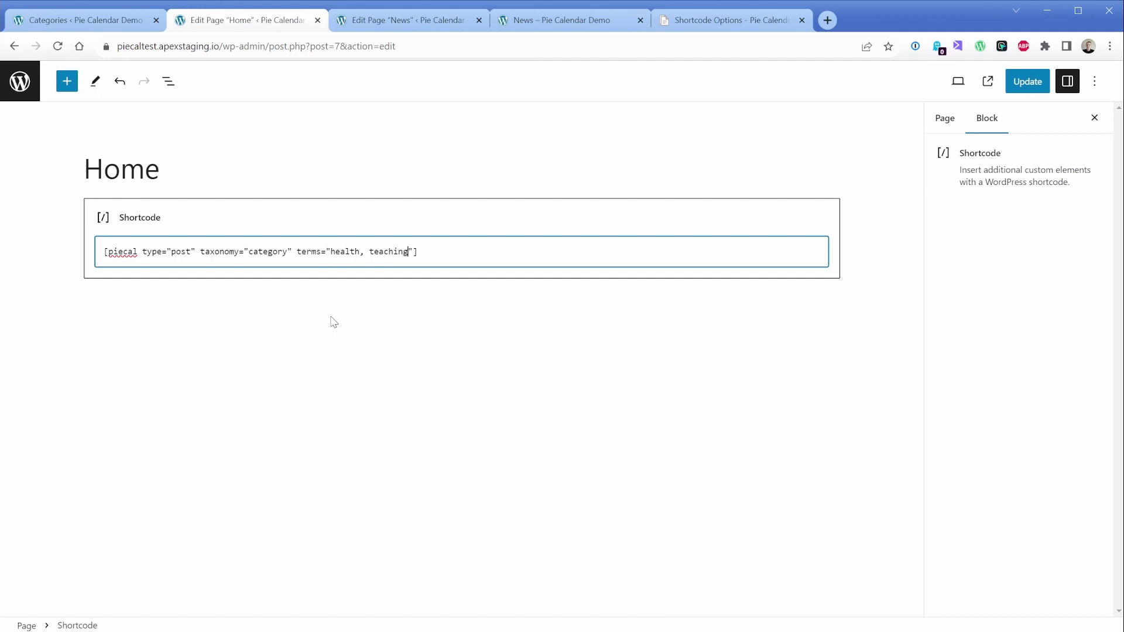
{"action": "left_click", "coordinate": [1027, 82]}
View the Home calendar and confirm Instructor 101 and Healthy Eating match the posts' categories
{"action": "left_click", "coordinate": [123, 590]}
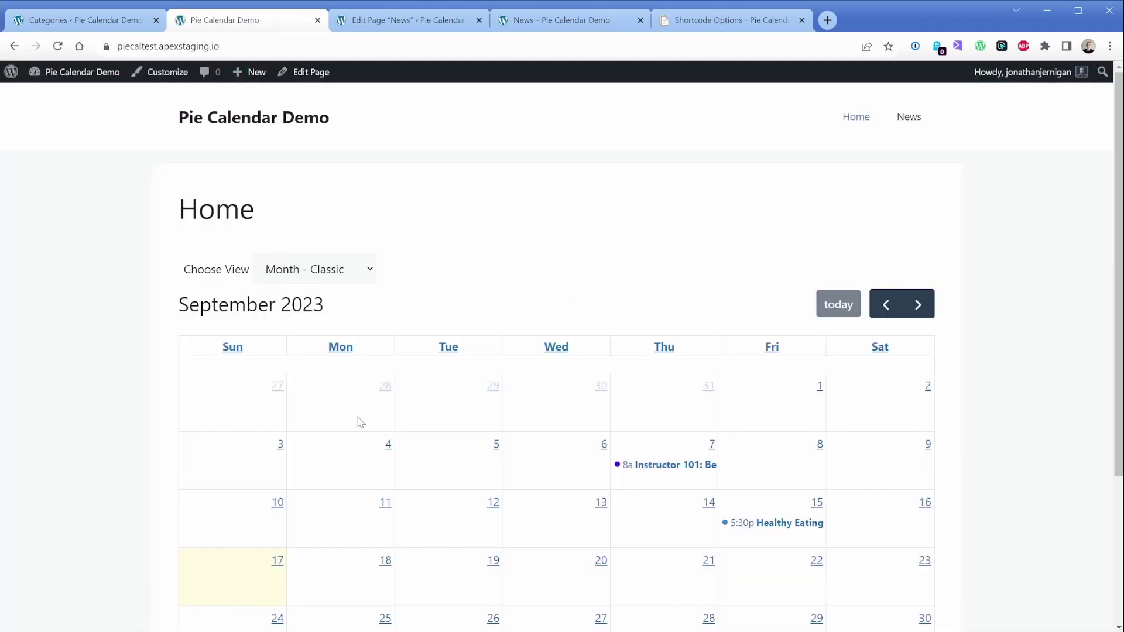
{"action": "scroll", "coordinate": [410, 387], "scroll_direction": "down", "scroll_amount": 2}
{"action": "scroll", "coordinate": [454, 363], "scroll_direction": "down", "scroll_amount": 1}
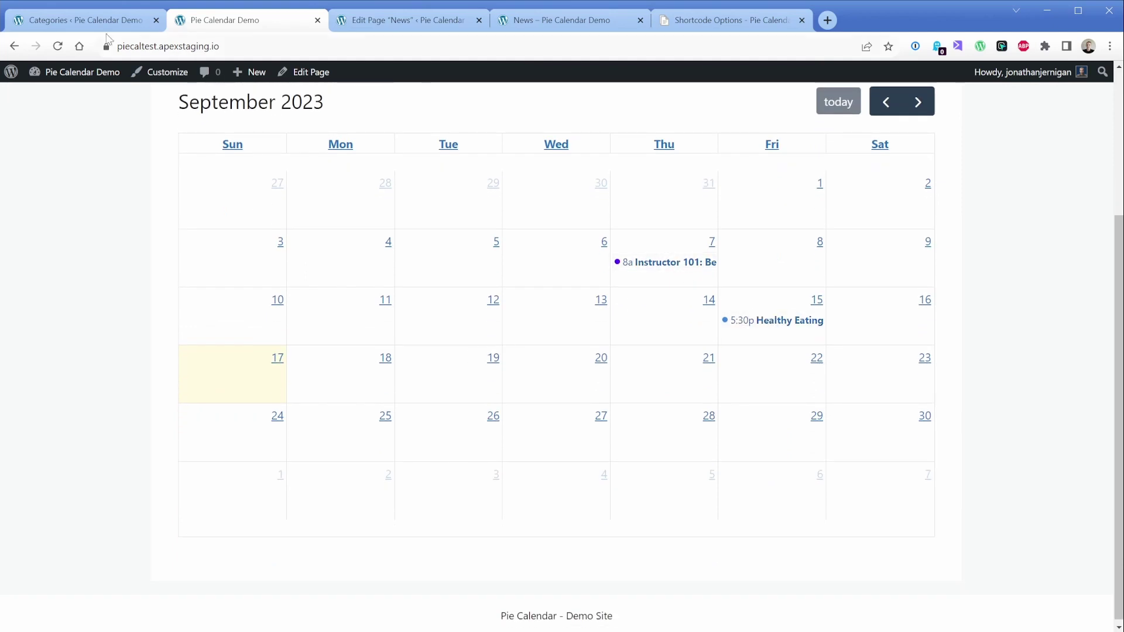
{"action": "left_click", "coordinate": [88, 21]}
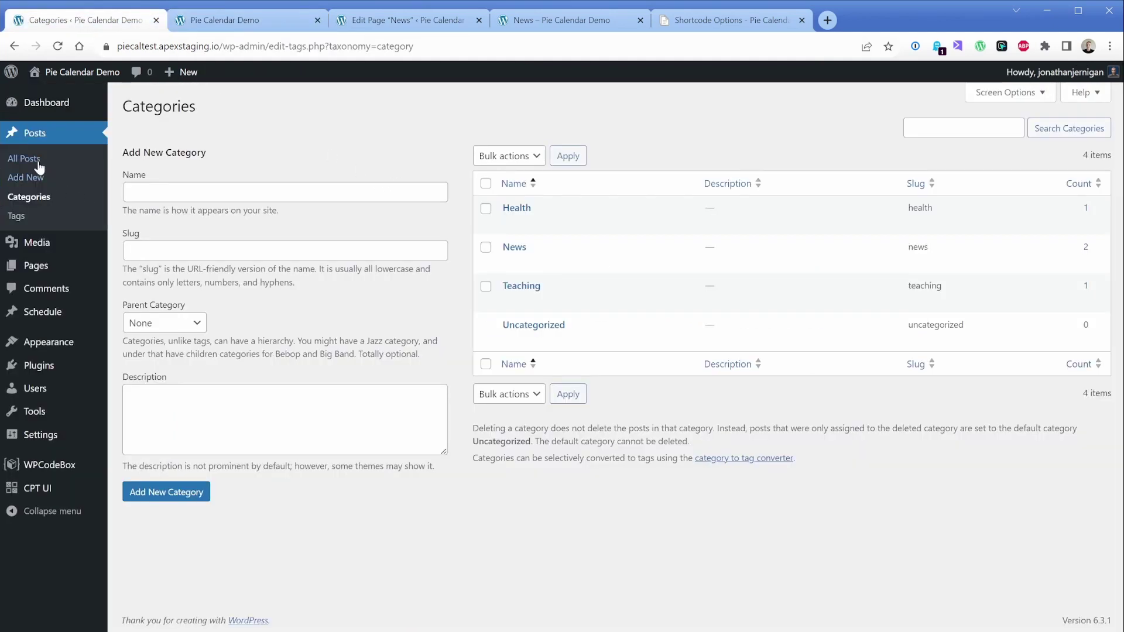
{"action": "left_click", "coordinate": [88, 162]}
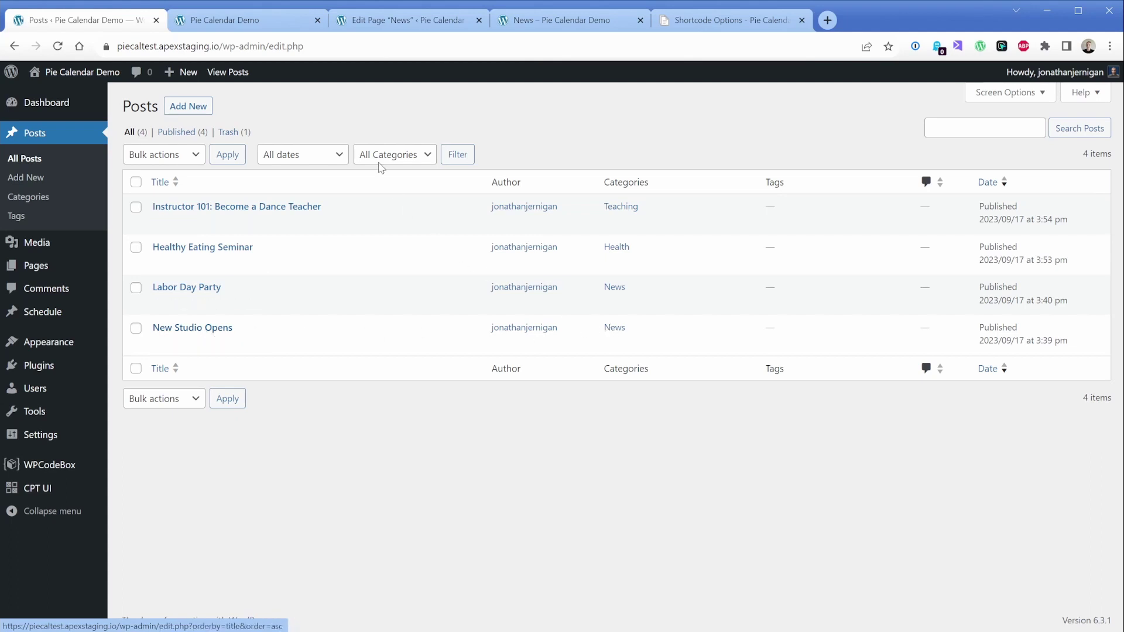
{"action": "left_click", "coordinate": [267, 23]}
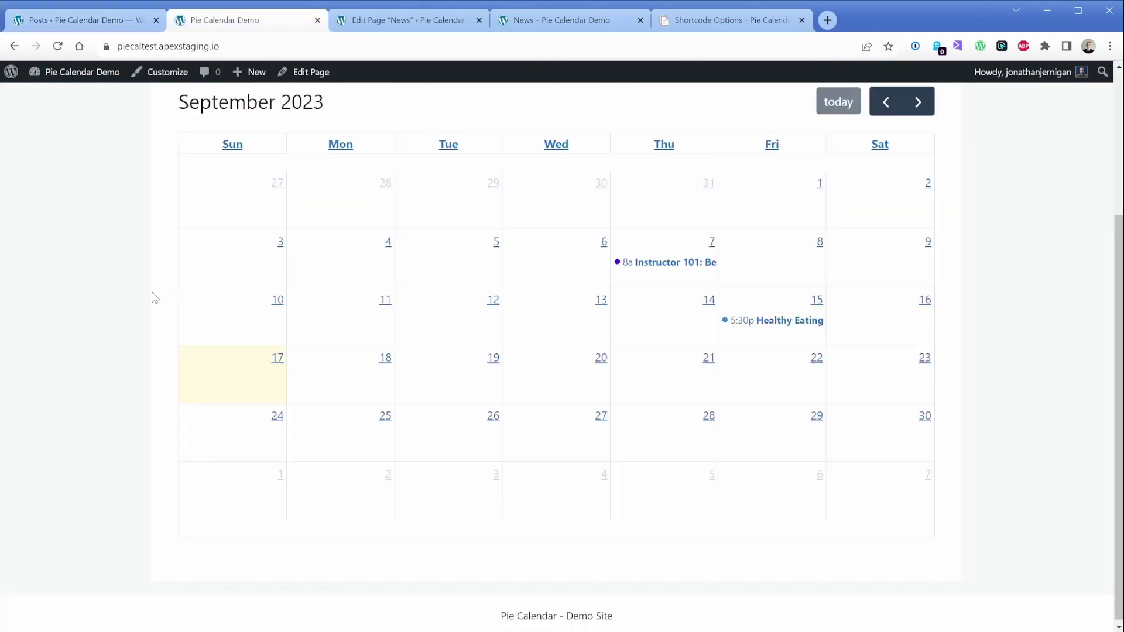